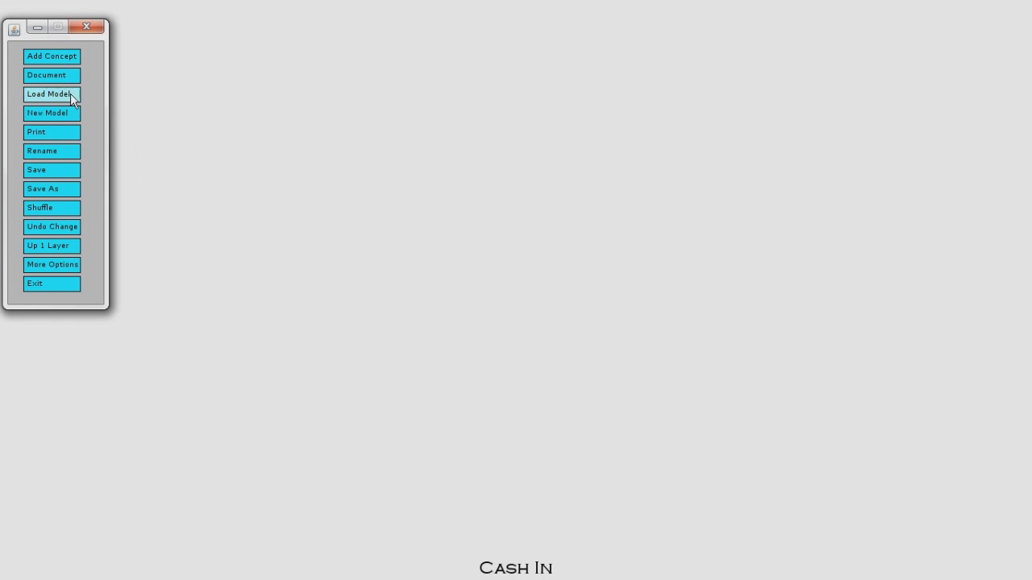
Step: Add two concepts named Cash In and Ending Cash to the empty Cash In model
{"action": "left_click", "coordinate": [64, 60]}
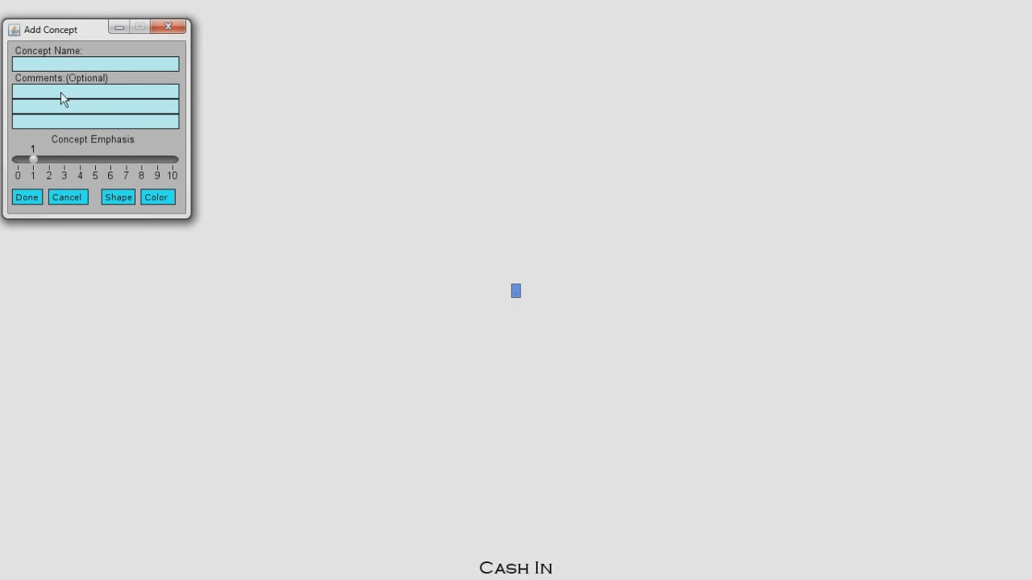
{"action": "left_click", "coordinate": [40, 67]}
{"action": "type", "text": "Cash I"}
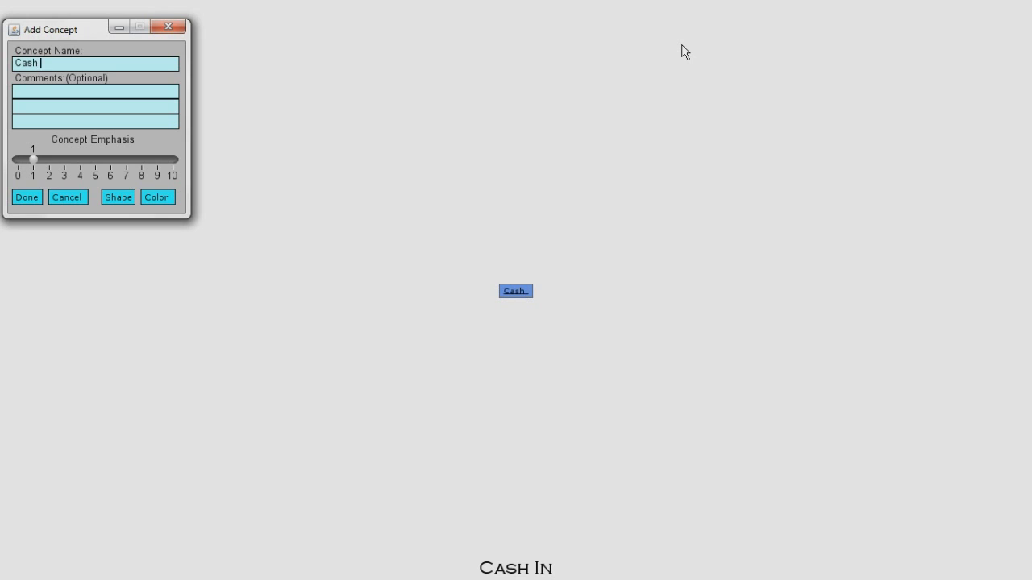
{"action": "type", "text": "n"}
{"action": "left_click", "coordinate": [26, 198]}
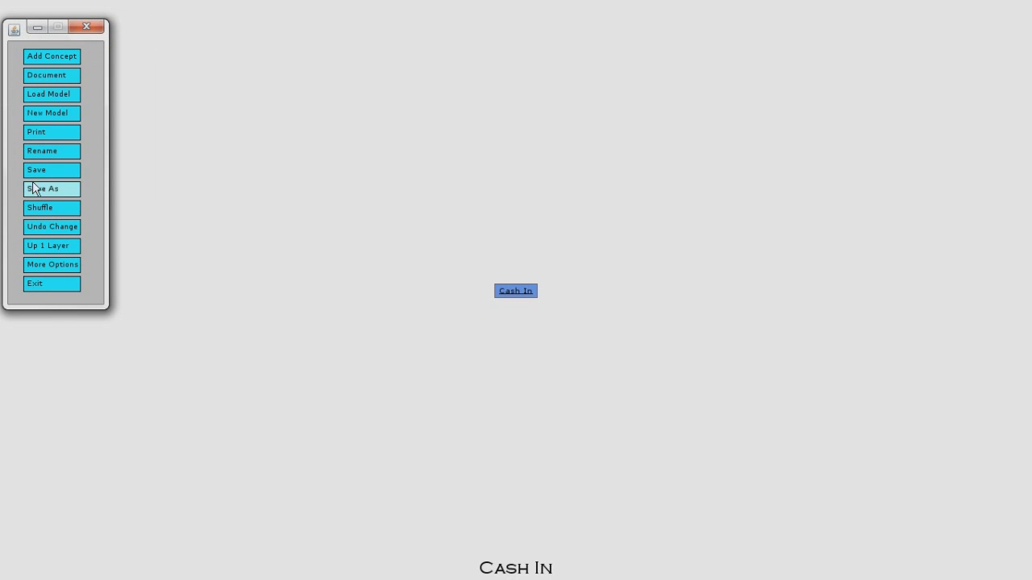
{"action": "left_click", "coordinate": [51, 58]}
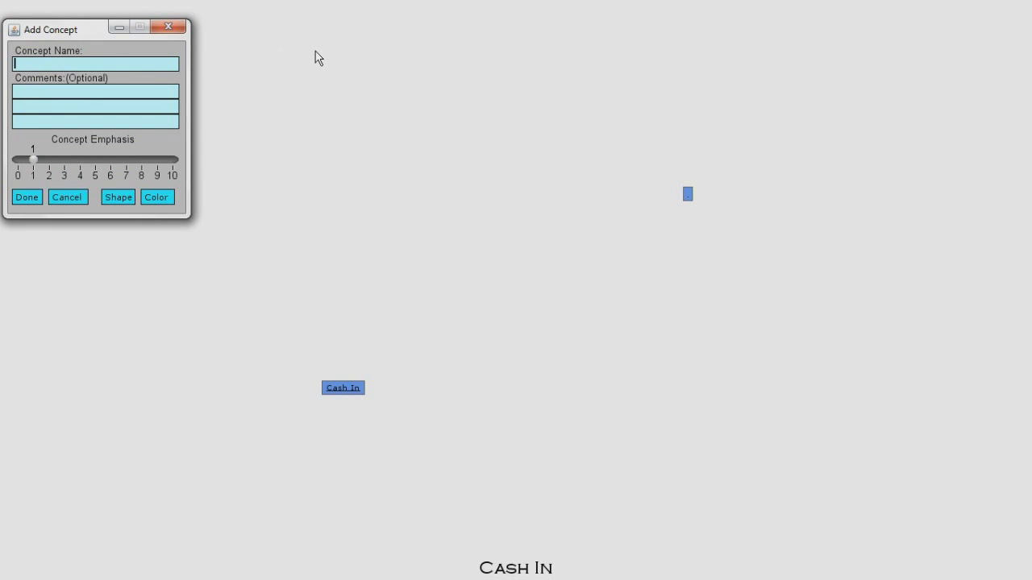
{"action": "type", "text": "Ending Cash"}
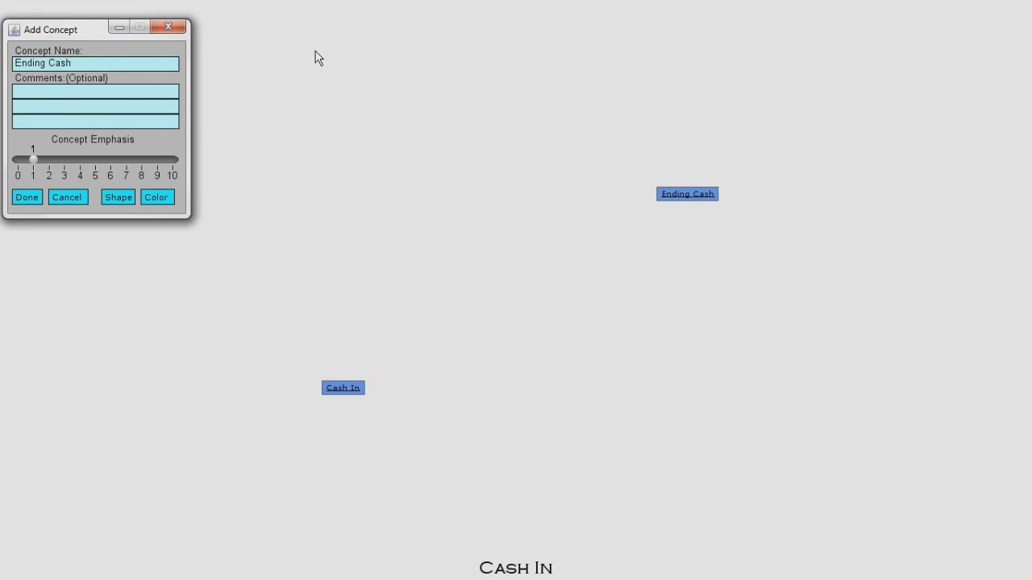
{"action": "left_click", "coordinate": [33, 203]}
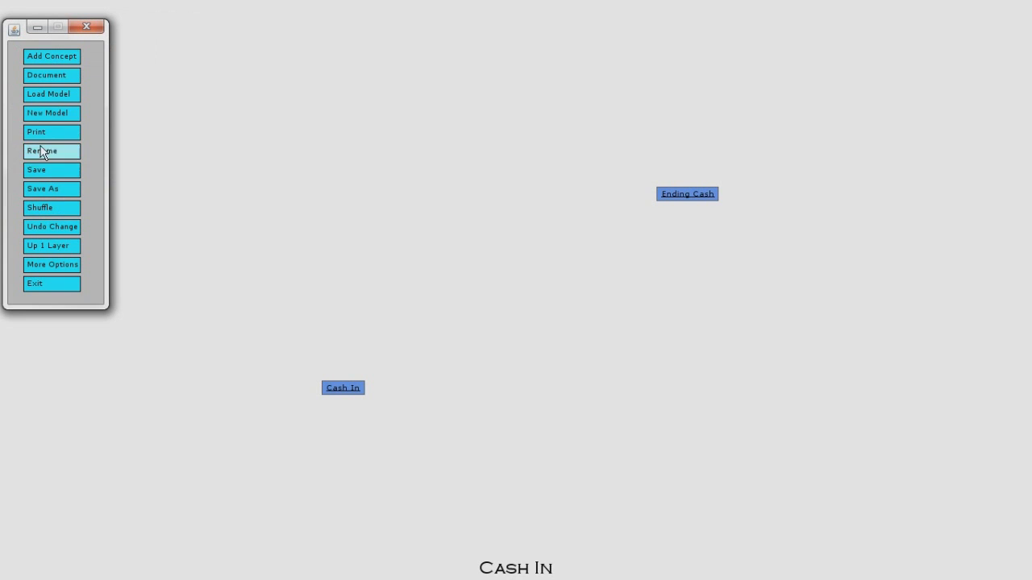
Step: Add two more concepts named Sales and Receivables to the model
{"action": "left_click", "coordinate": [50, 56]}
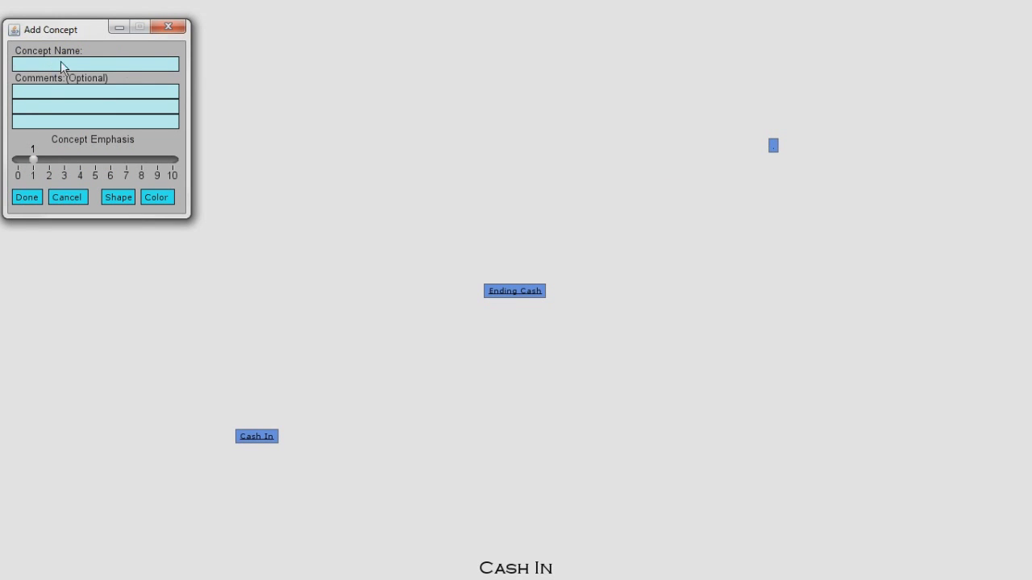
{"action": "type", "text": "Sales"}
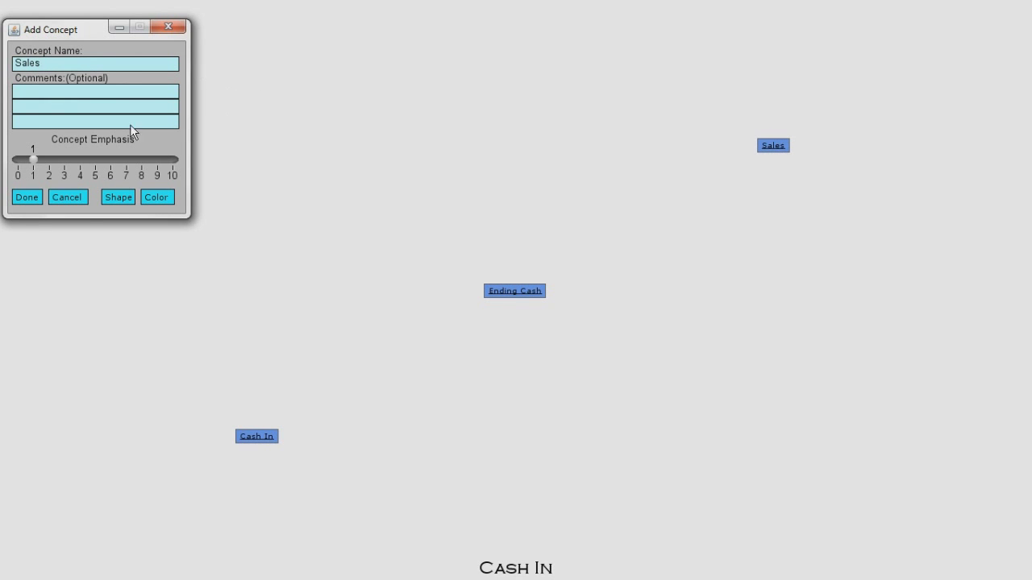
{"action": "left_click", "coordinate": [32, 198]}
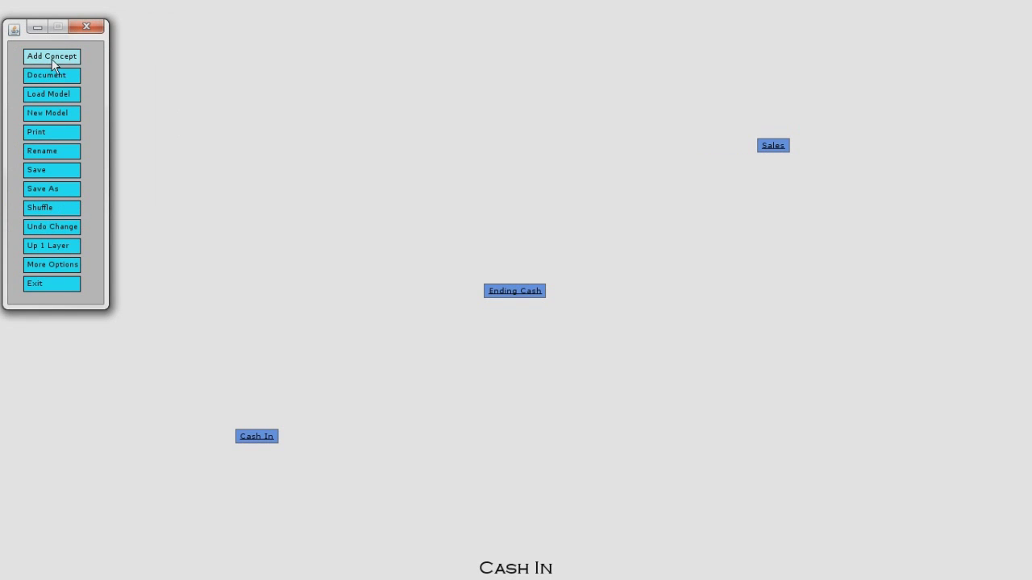
{"action": "left_click", "coordinate": [51, 59]}
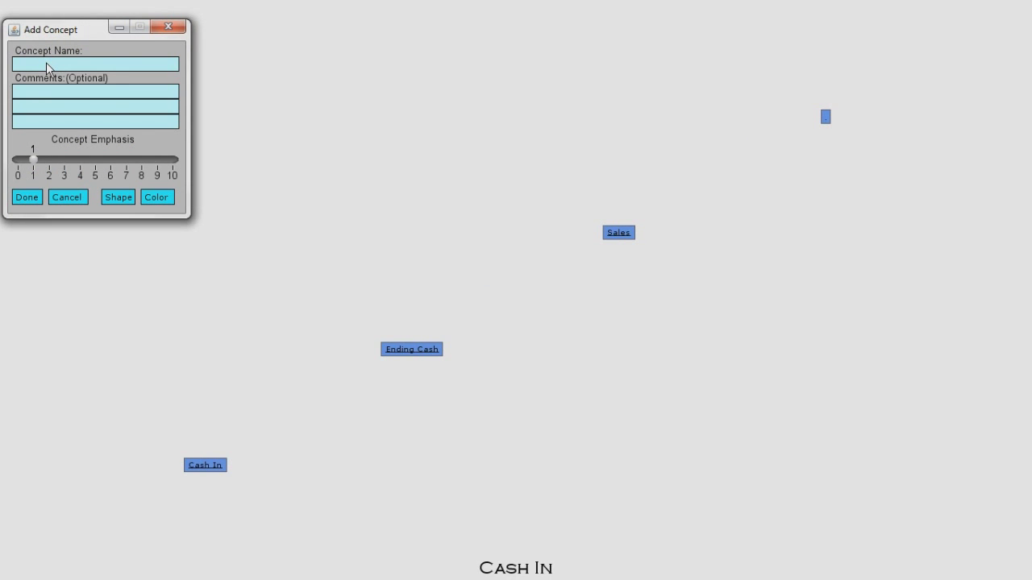
{"action": "type", "text": "Receivables"}
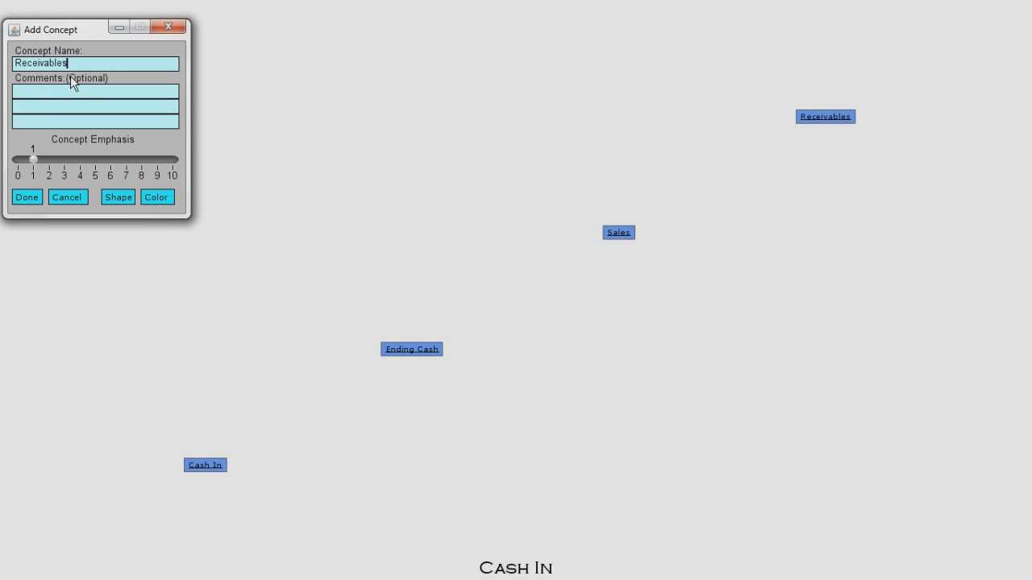
{"action": "left_click", "coordinate": [27, 198]}
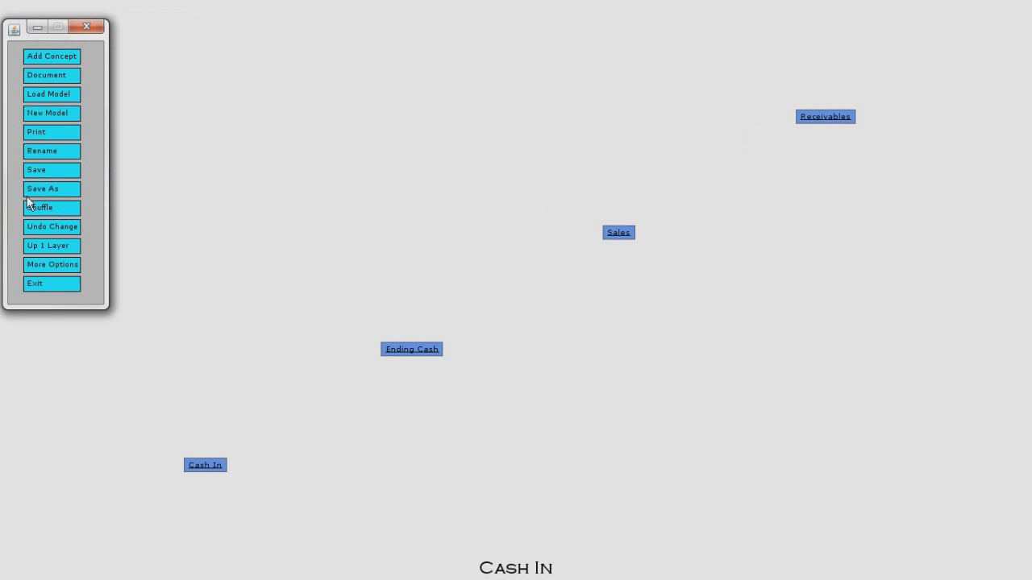
Step: Add the concepts Interest and Sales of Assets to the model
{"action": "left_click", "coordinate": [51, 56]}
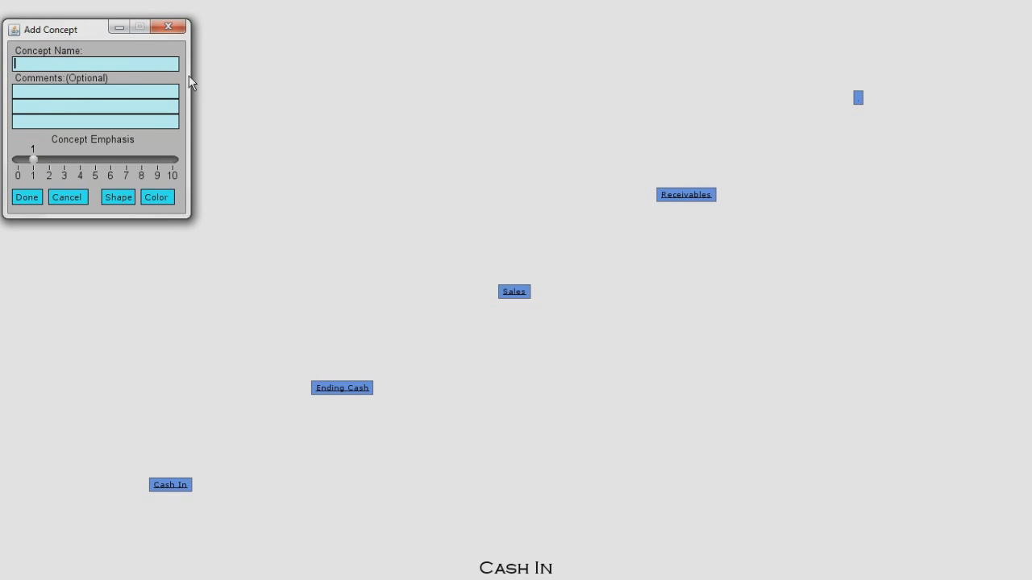
{"action": "type", "text": "Interest"}
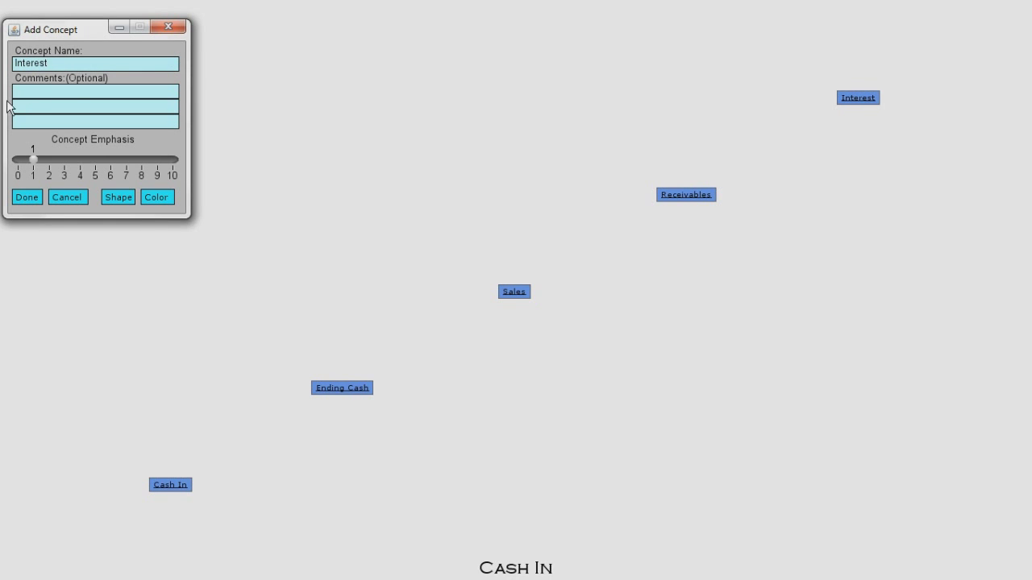
{"action": "left_click", "coordinate": [31, 197]}
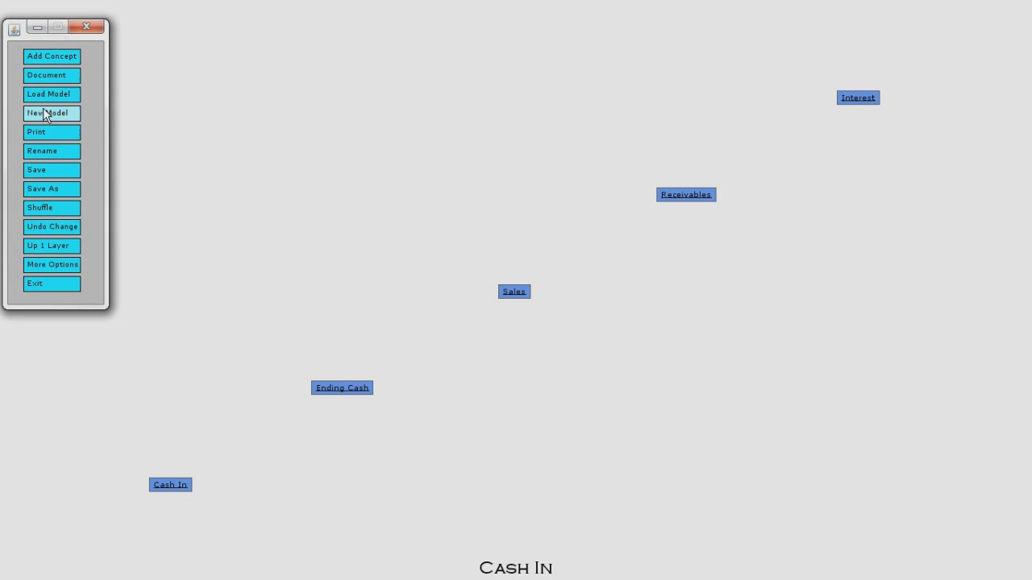
{"action": "left_click", "coordinate": [52, 58]}
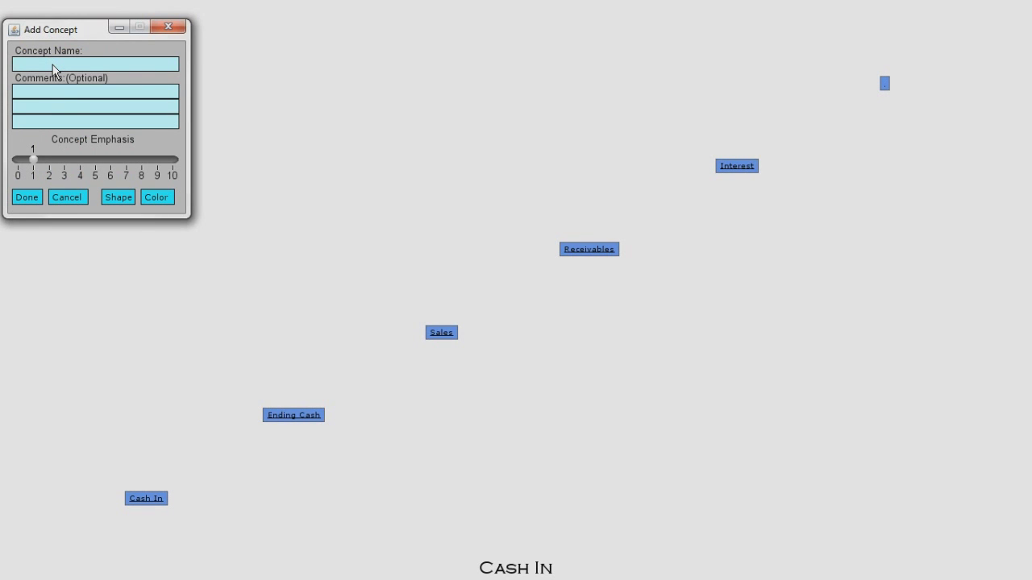
{"action": "type", "text": "Sales of Assets"}
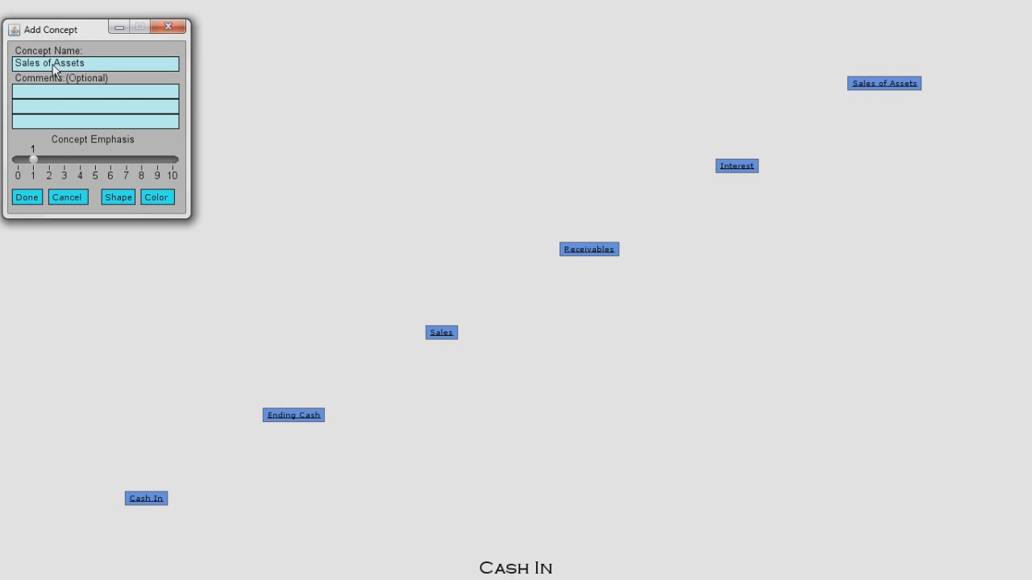
{"action": "left_click", "coordinate": [26, 197]}
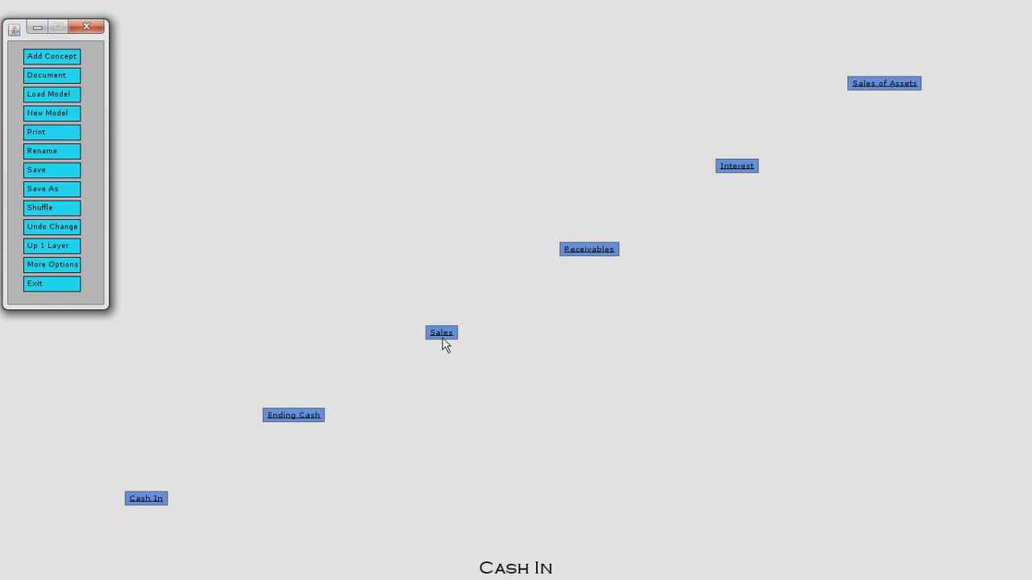
Step: Create an association from Sales to Cash In, labelled "adds" and "to" on two lines, with a positive emphasis
{"action": "left_click_drag", "start_coordinate": [443, 342], "coordinate": [154, 506]}
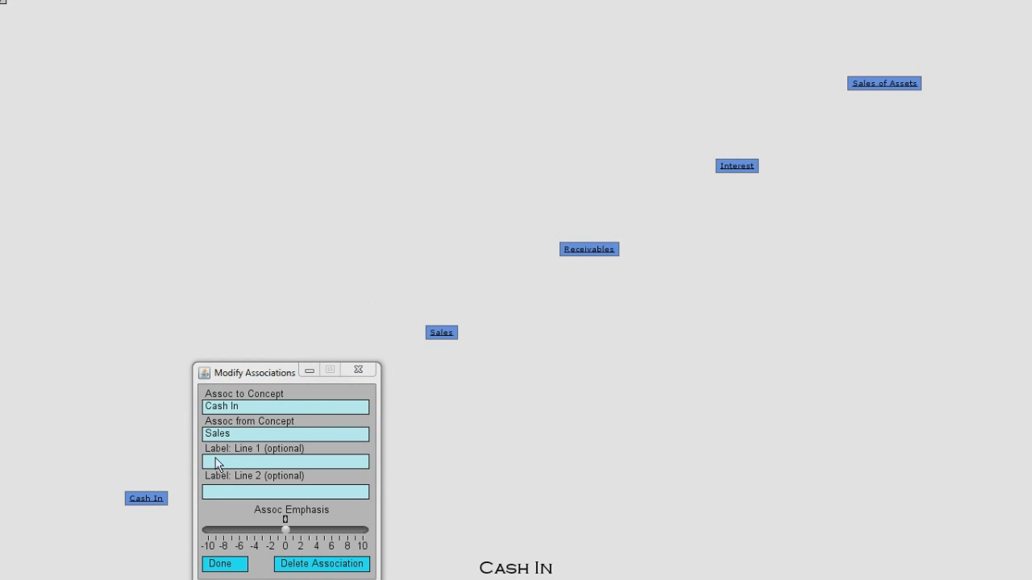
{"action": "left_click", "coordinate": [216, 463]}
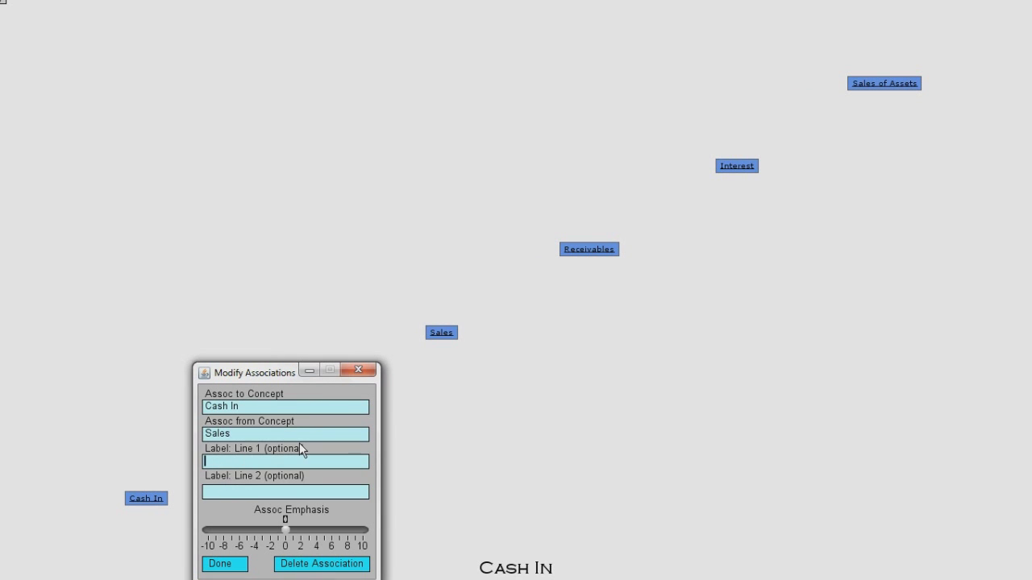
{"action": "type", "text": "adds"}
{"action": "key", "text": "Tab"}
{"action": "type", "text": "to"}
{"action": "left_click_drag", "start_coordinate": [286, 530], "coordinate": [292, 529]}
{"action": "left_click", "coordinate": [232, 564]}
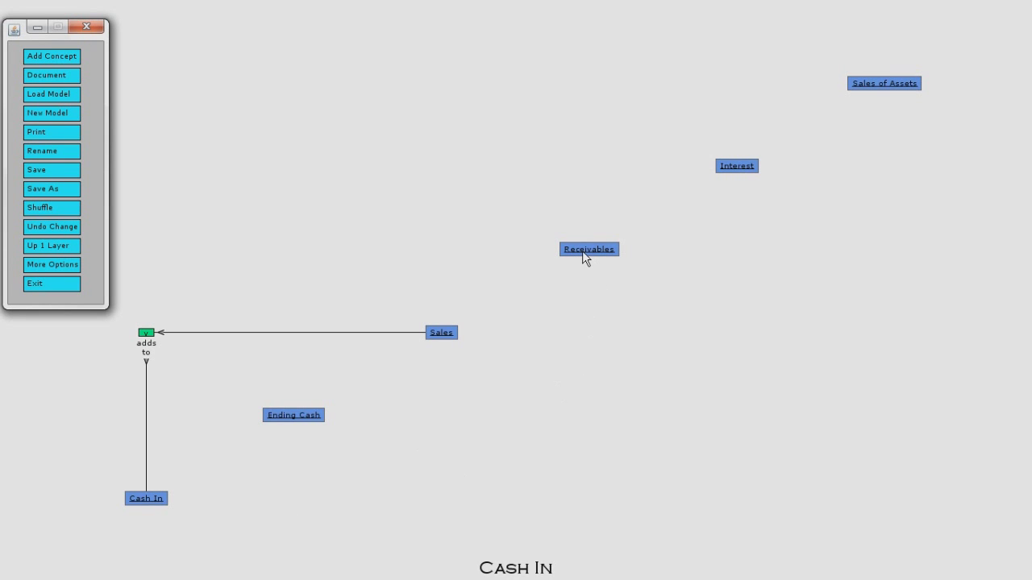
Step: Associate Receivables to Cash In with the two-line label "adds" / "to" and a positive emphasis
{"action": "left_click_drag", "start_coordinate": [583, 249], "coordinate": [144, 501]}
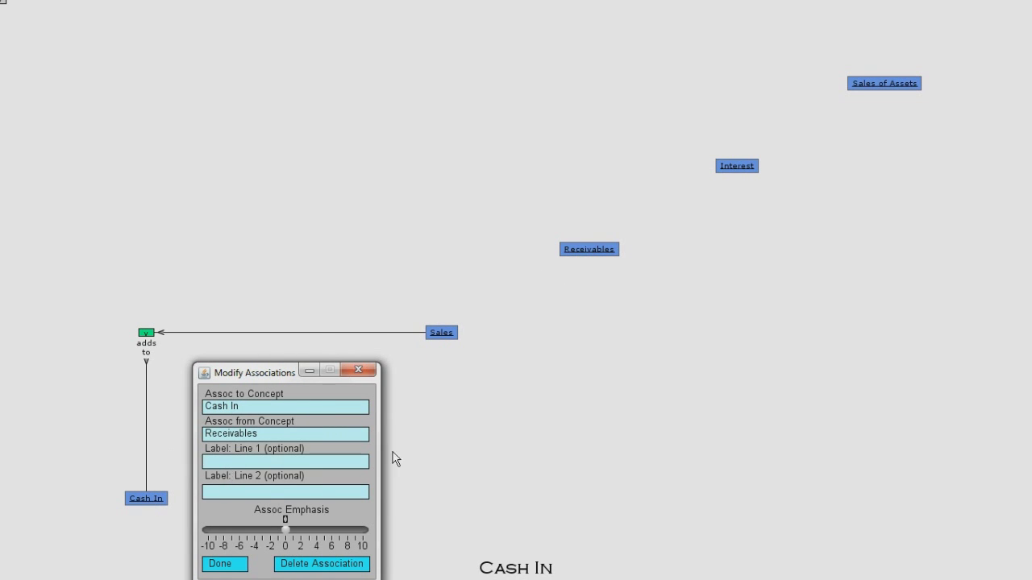
{"action": "type", "text": "adds"}
{"action": "key", "text": "Tab"}
{"action": "type", "text": "to"}
{"action": "left_click", "coordinate": [227, 564]}
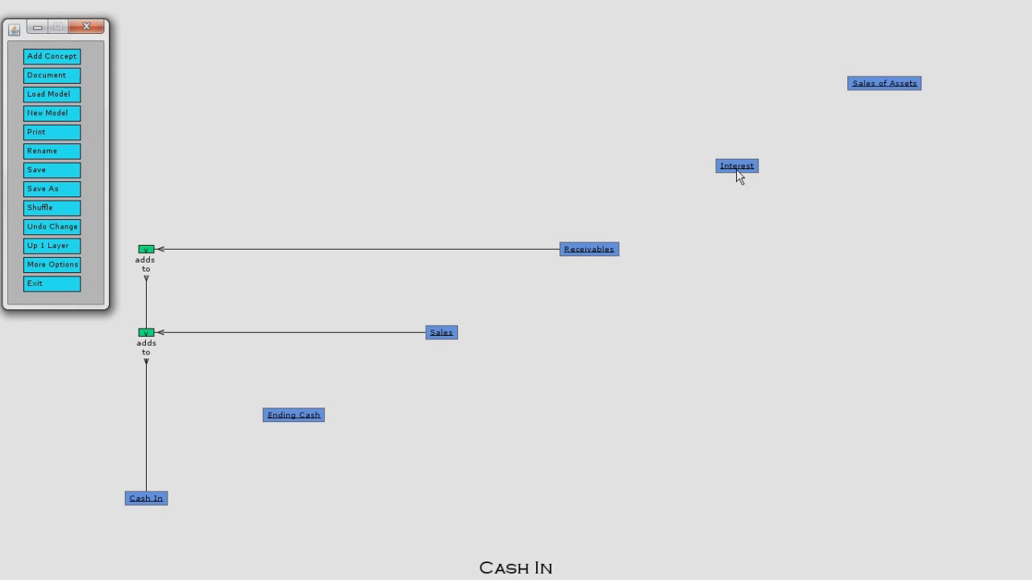
Step: Associate Interest to Cash In with the two-line label "adds" / "to" and a positive emphasis
{"action": "left_click_drag", "start_coordinate": [739, 176], "coordinate": [145, 498]}
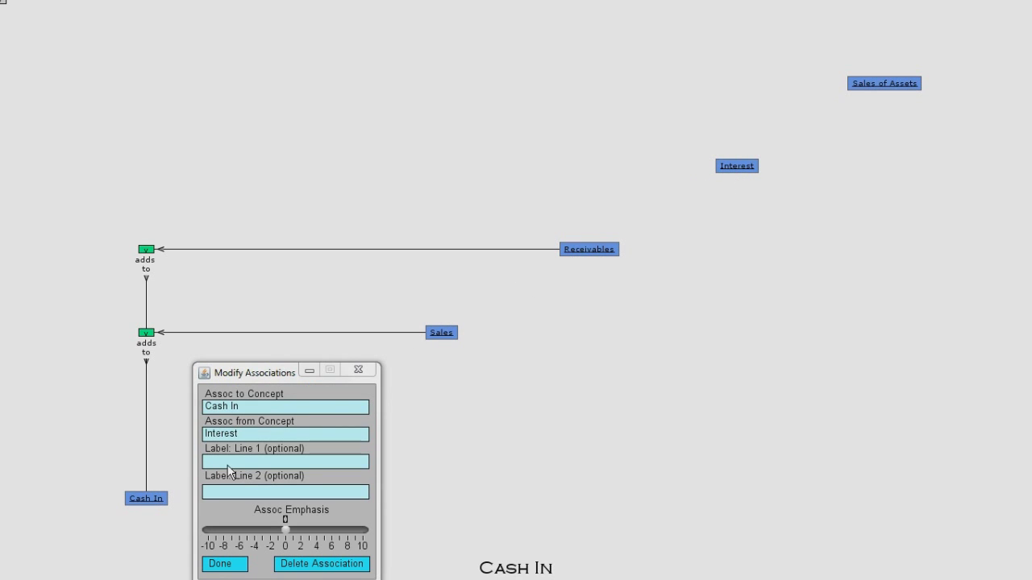
{"action": "left_click", "coordinate": [228, 465]}
{"action": "type", "text": "s"}
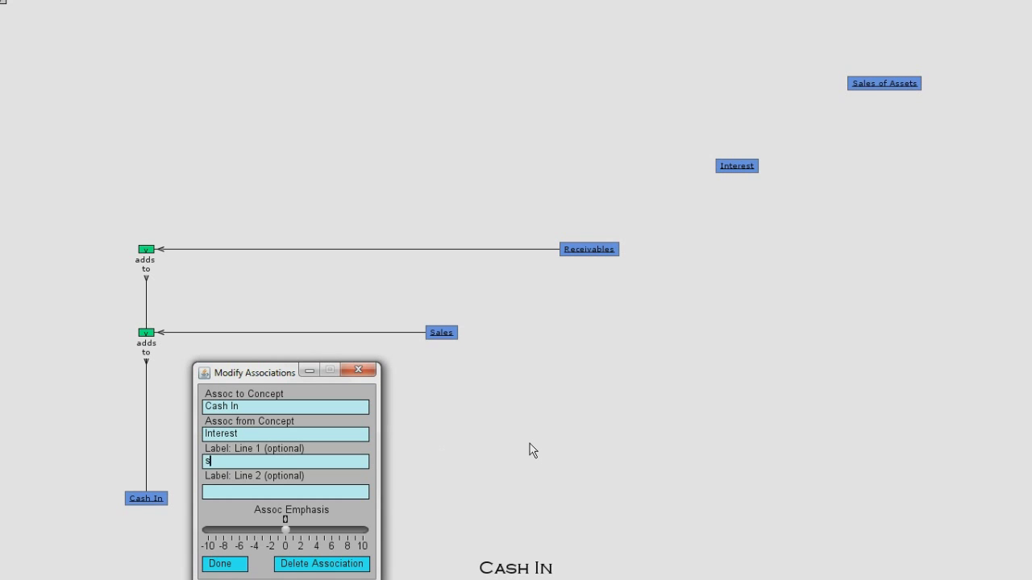
{"action": "key", "text": "BackSpace"}
{"action": "type", "text": "adds"}
{"action": "key", "text": "Tab"}
{"action": "type", "text": "to"}
{"action": "left_click", "coordinate": [225, 564]}
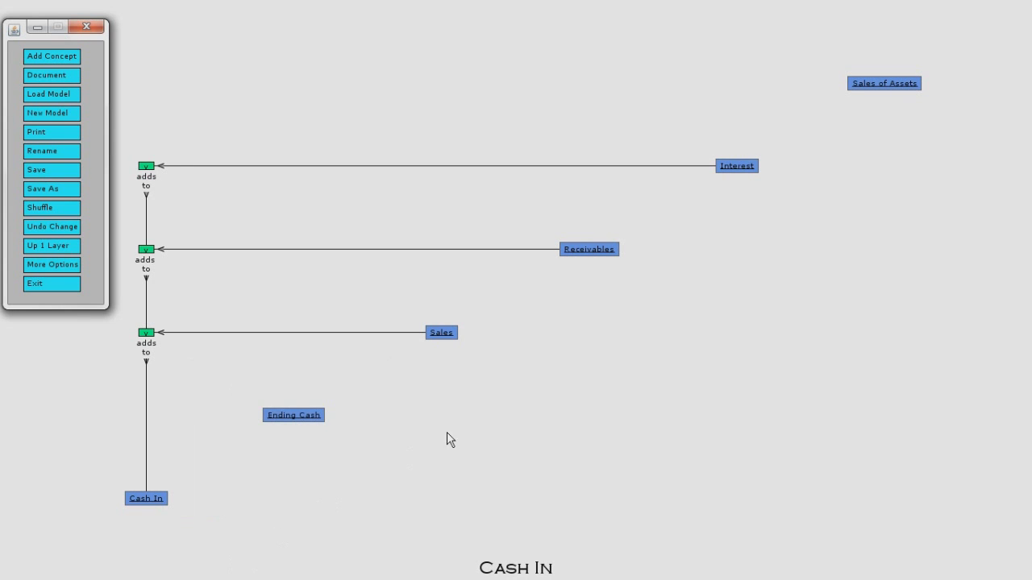
Step: Associate Sales of Assets to Cash In with the two-line label "adds" / "to" and an emphasis of 1
{"action": "left_click_drag", "start_coordinate": [877, 88], "coordinate": [154, 503]}
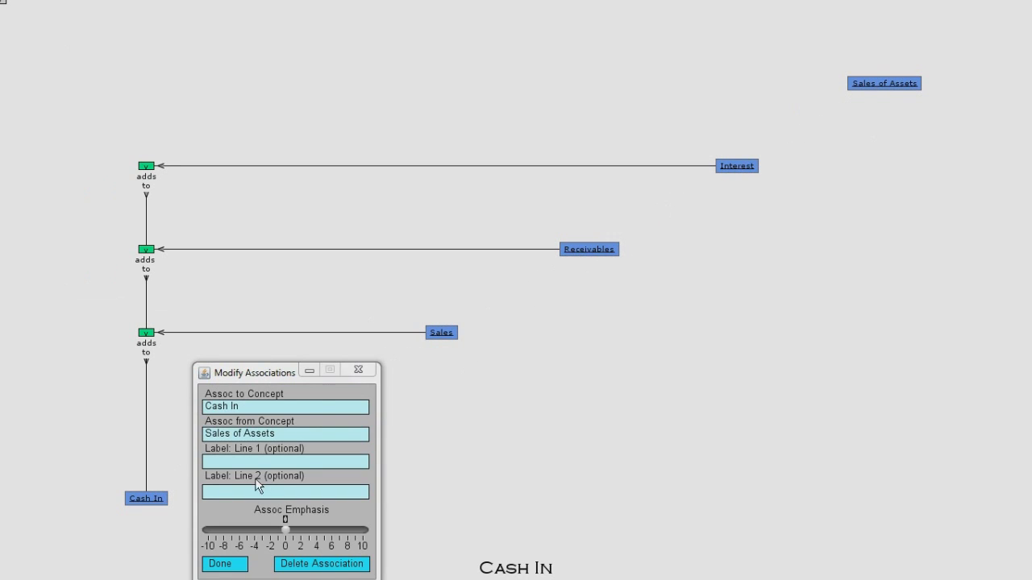
{"action": "left_click", "coordinate": [222, 459]}
{"action": "type", "text": "adds"}
{"action": "key", "text": "Tab"}
{"action": "type", "text": "t"}
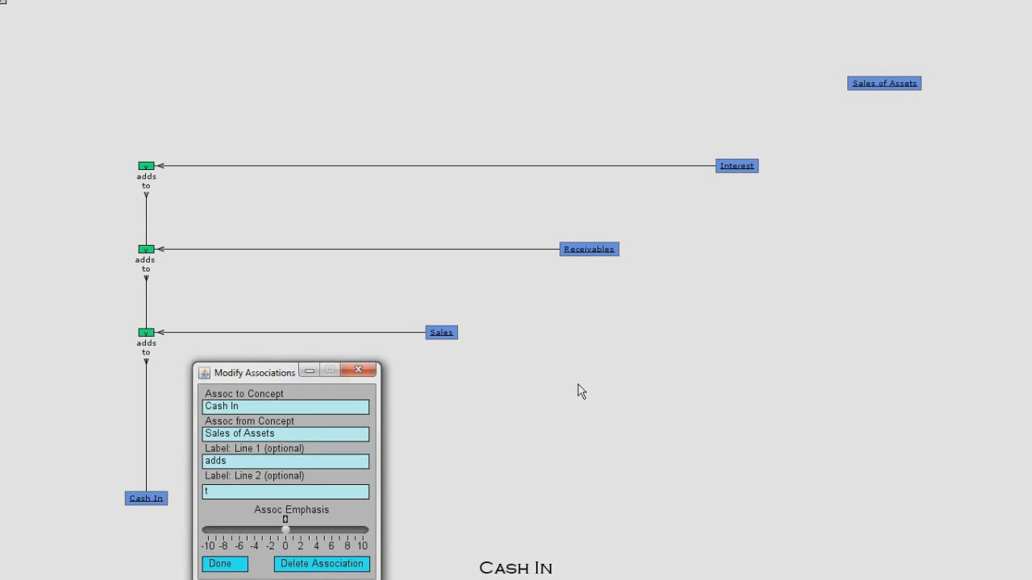
{"action": "type", "text": "o"}
{"action": "left_click_drag", "start_coordinate": [285, 526], "coordinate": [295, 527]}
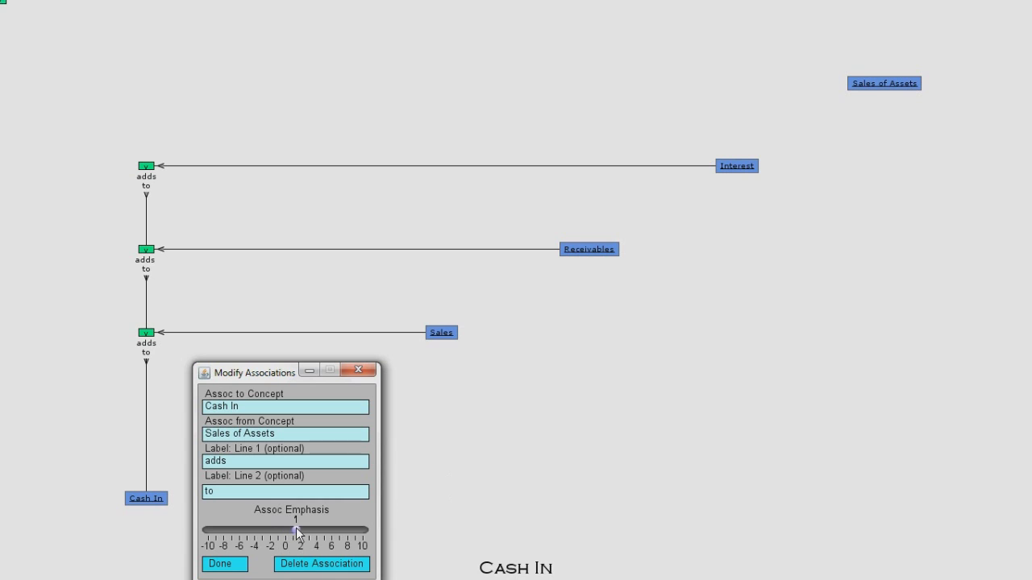
{"action": "left_click", "coordinate": [221, 565]}
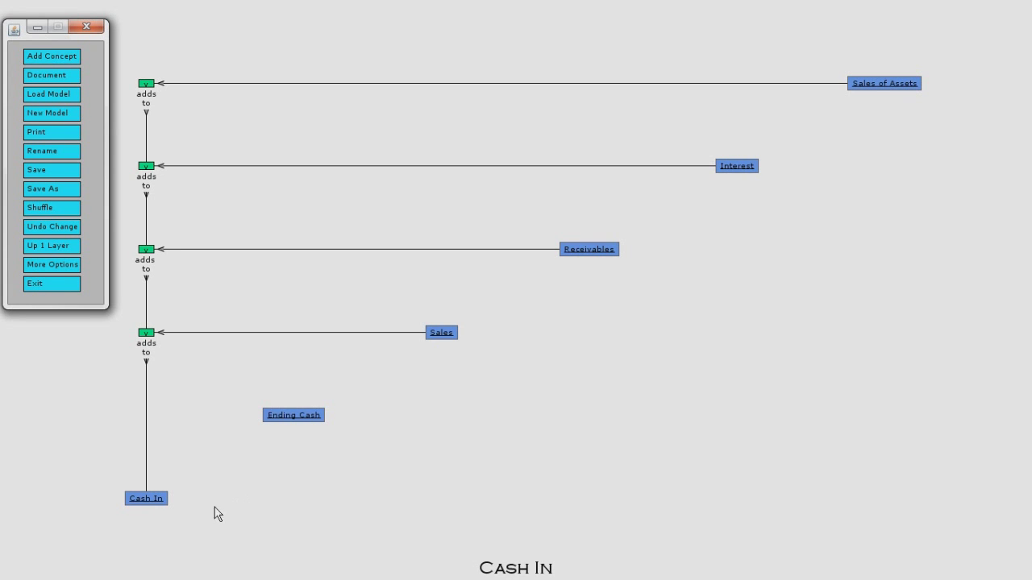
Step: Create an association from Cash In to Ending Cash, labelled "adds" / "to" on two lines, with a positive emphasis
{"action": "left_click_drag", "start_coordinate": [150, 502], "coordinate": [293, 420]}
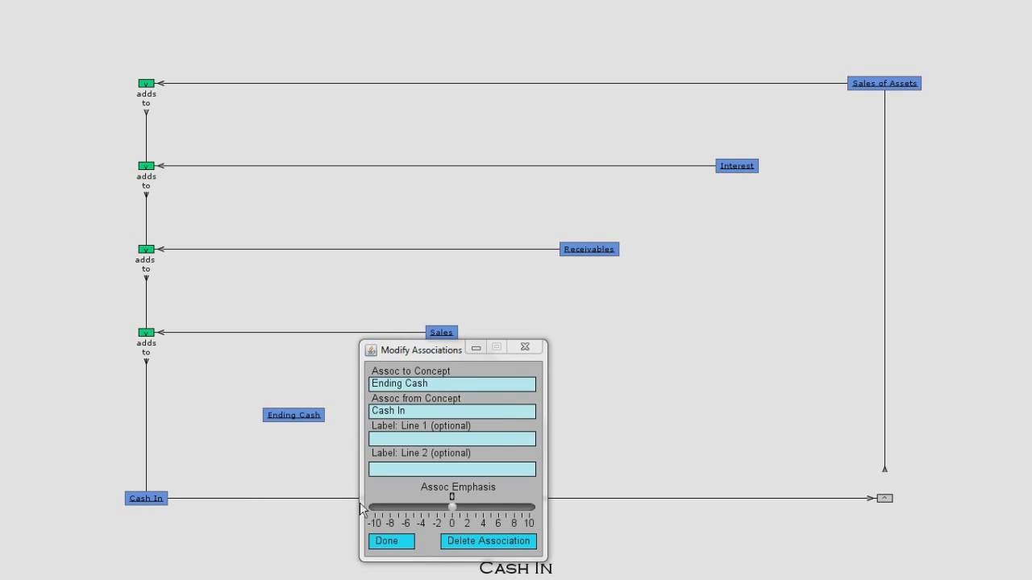
{"action": "left_click", "coordinate": [372, 442]}
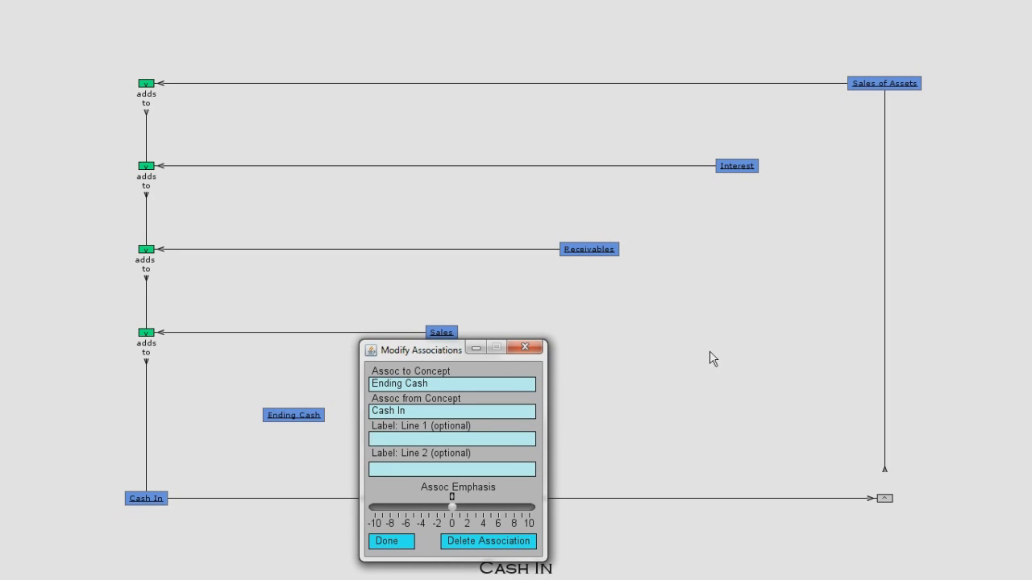
{"action": "type", "text": "adds"}
{"action": "type", "text": "to"}
{"action": "left_click_drag", "start_coordinate": [456, 507], "coordinate": [463, 507]}
{"action": "left_click", "coordinate": [390, 545]}
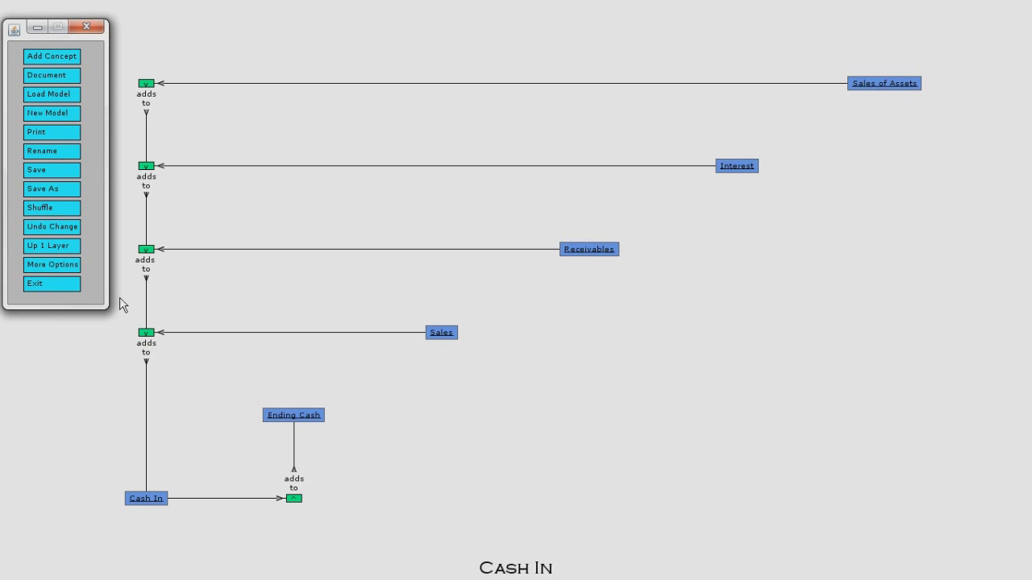
Step: Shuffle the Cash In model's layout without saving it, and view the parent Cash Flow layer before returning to Cash In
{"action": "left_click", "coordinate": [41, 209]}
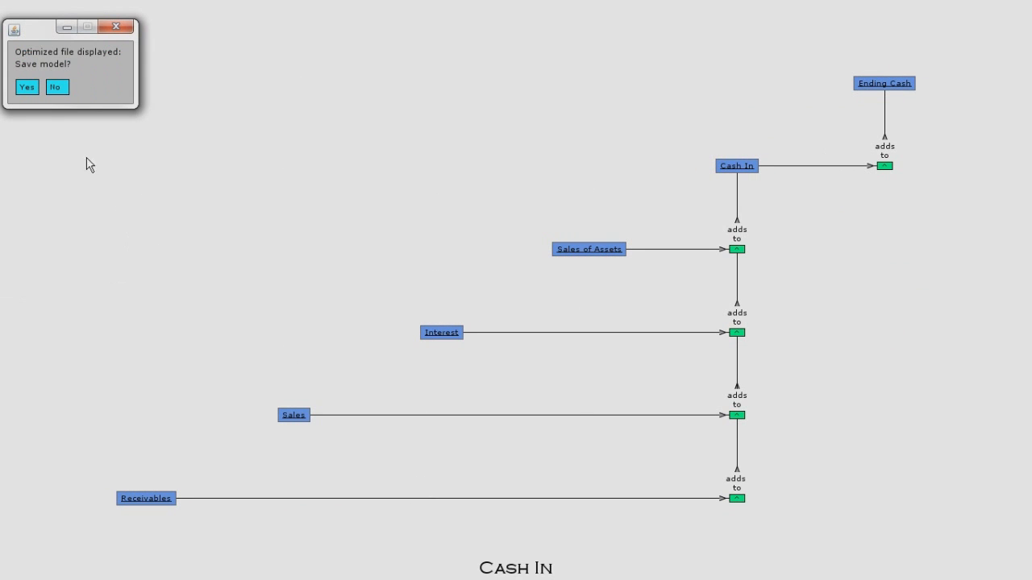
{"action": "left_click", "coordinate": [55, 91]}
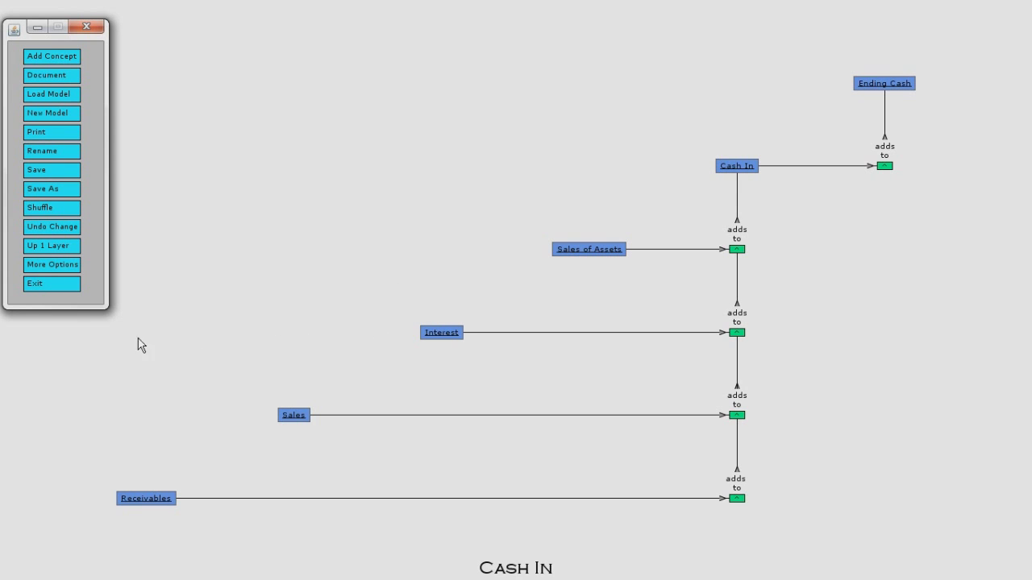
{"action": "left_click", "coordinate": [50, 245]}
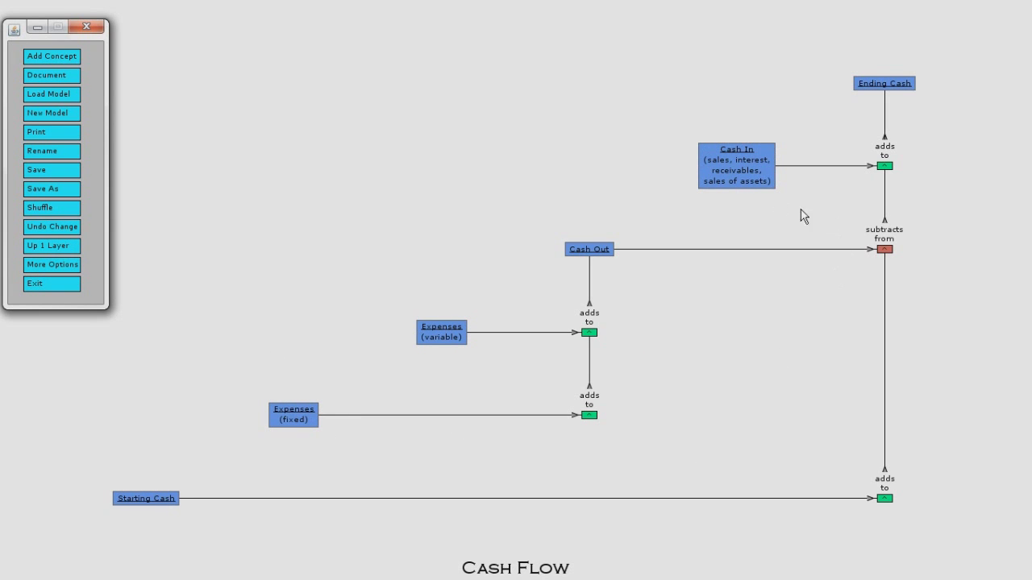
{"action": "left_click", "coordinate": [733, 168]}
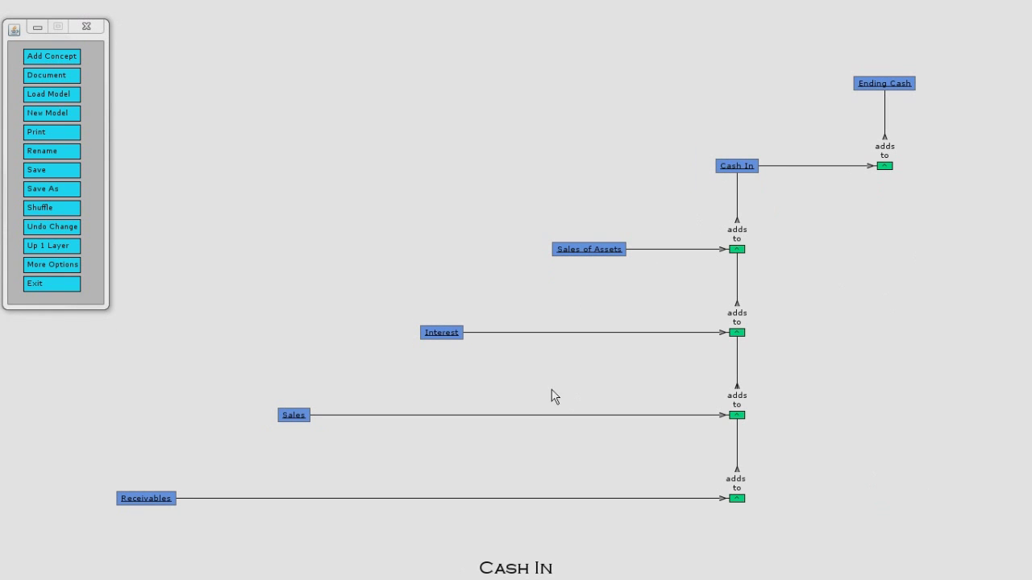